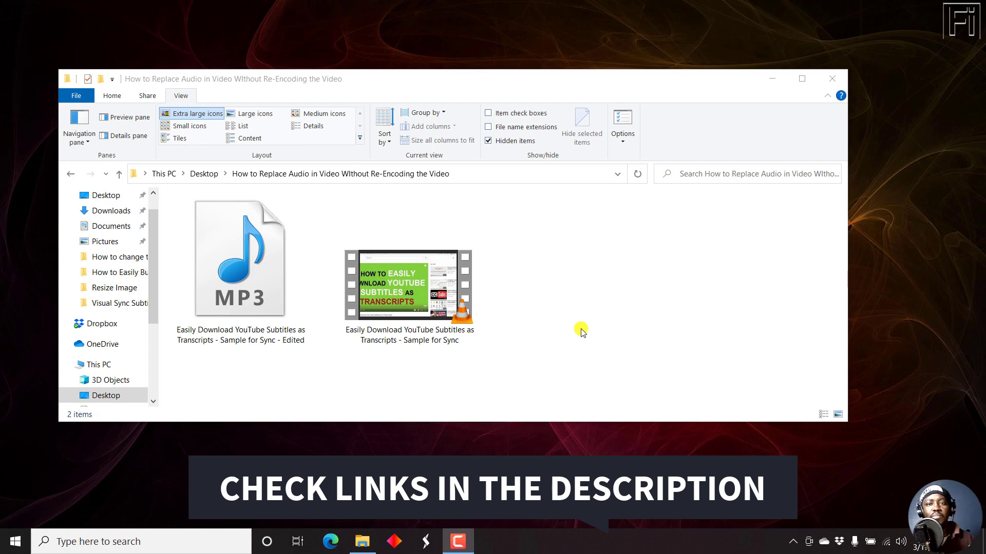
Step: Launch MKVToolNix GUI through a Windows search for 'mk'
{"action": "left_click", "coordinate": [126, 546]}
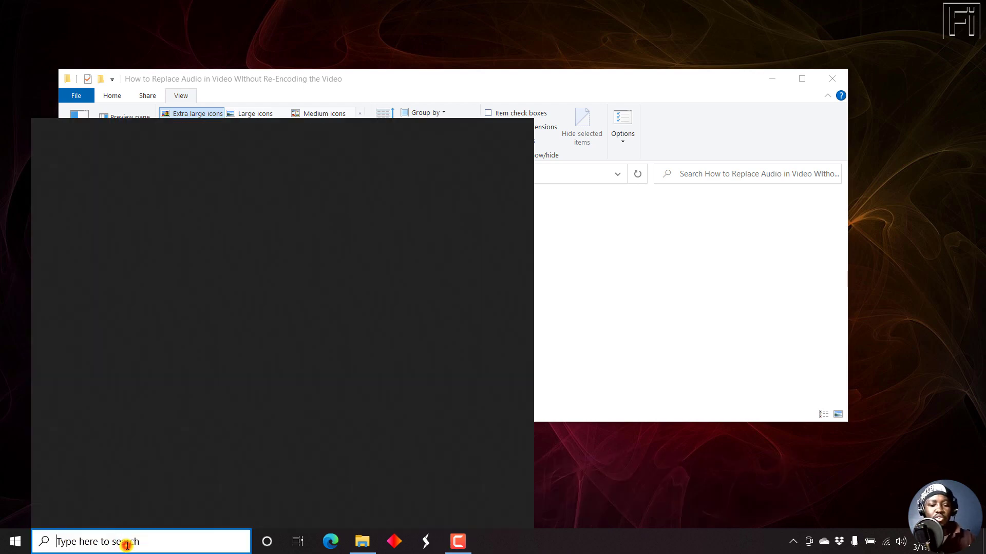
{"action": "type", "text": "mk"}
{"action": "key", "text": "Return"}
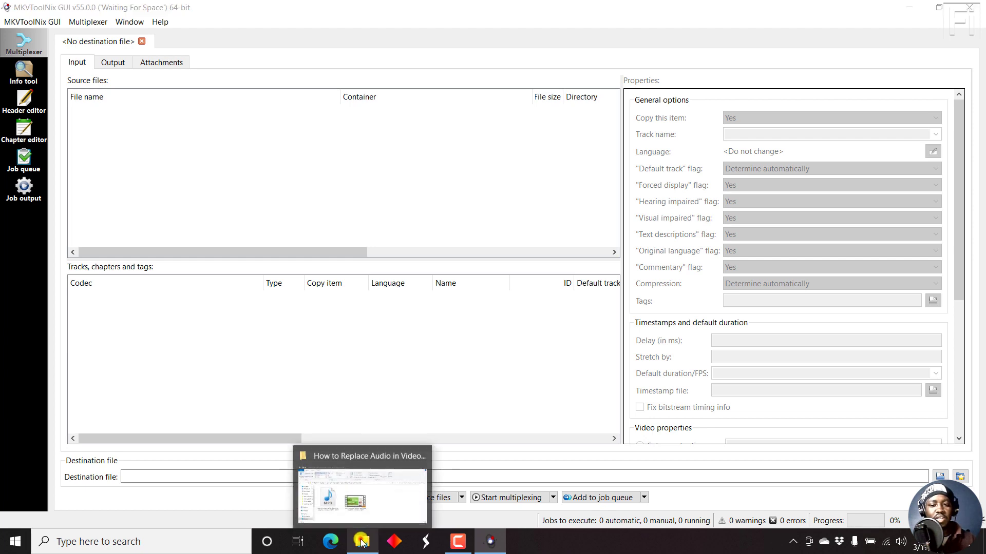
Step: Check the edited MP3 and original video in the project folder, then return to MKVToolNix GUI
{"action": "left_click", "coordinate": [361, 542]}
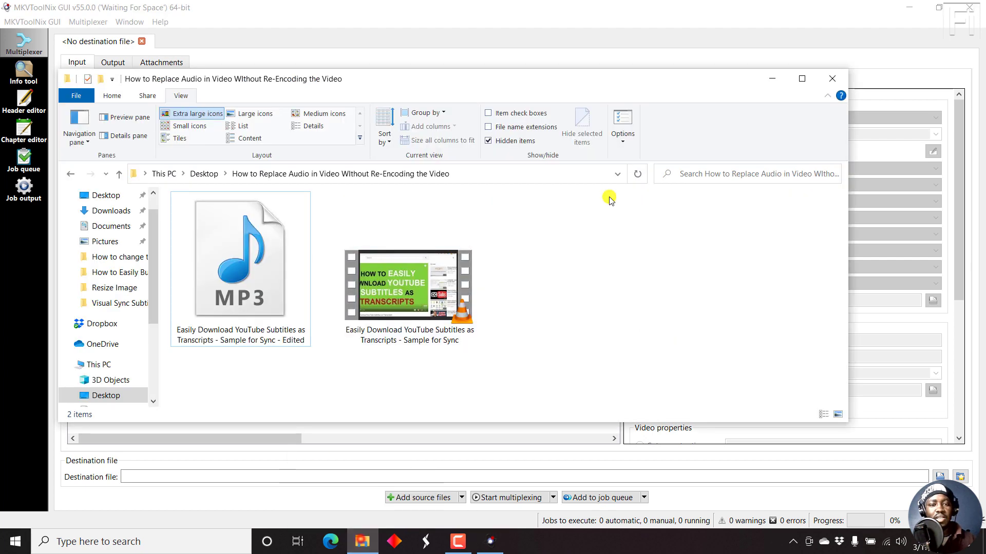
{"action": "left_click", "coordinate": [908, 8]}
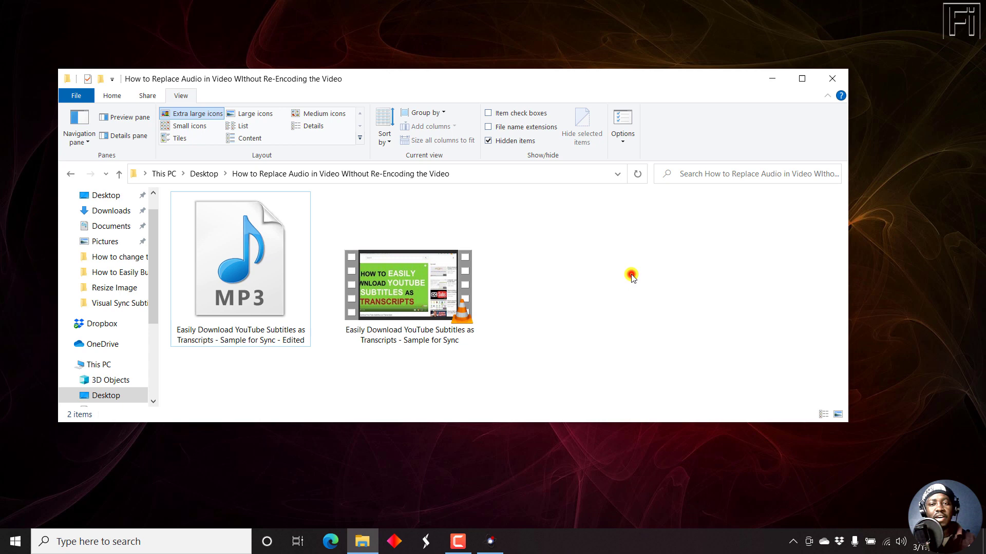
{"action": "left_click", "coordinate": [296, 297]}
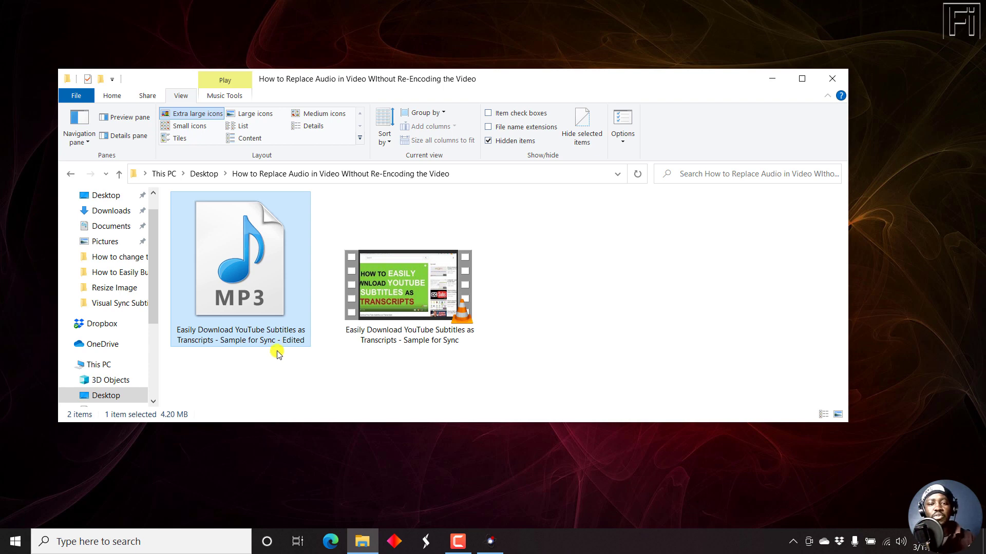
{"action": "left_click", "coordinate": [418, 233]}
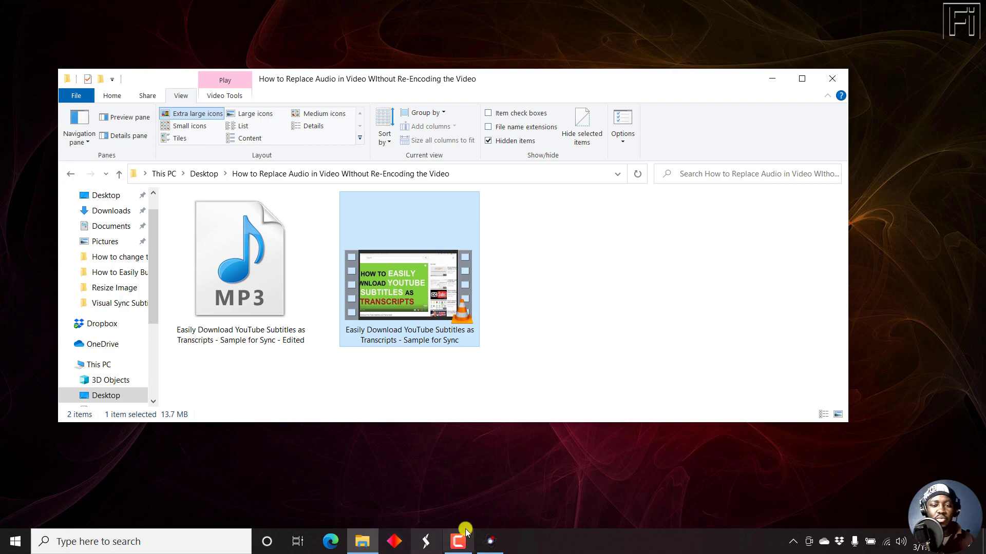
{"action": "left_click", "coordinate": [494, 540]}
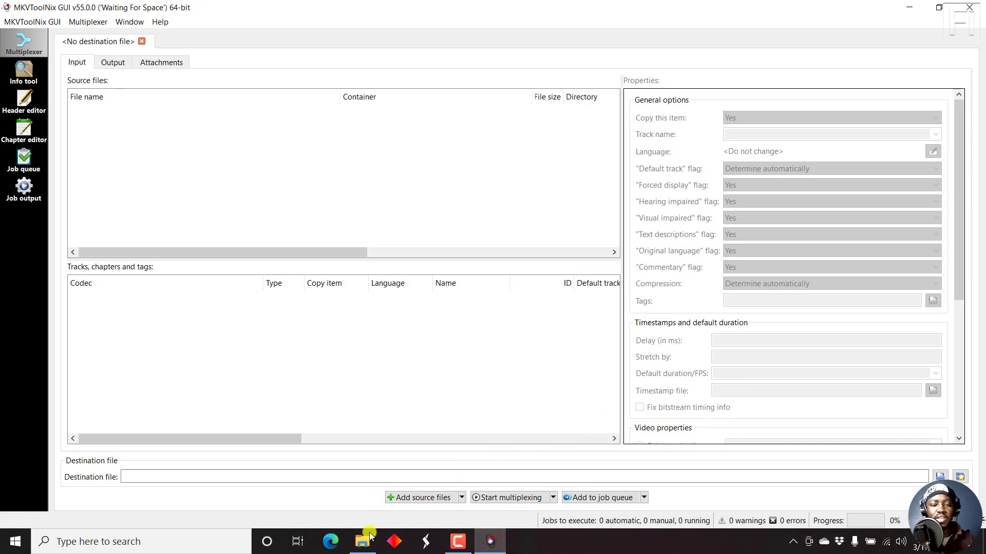
Step: Drag the edited MP3 and original MP4 into Source files as new source files
{"action": "left_click", "coordinate": [369, 537]}
{"action": "left_click_drag", "start_coordinate": [335, 88], "coordinate": [691, 111]}
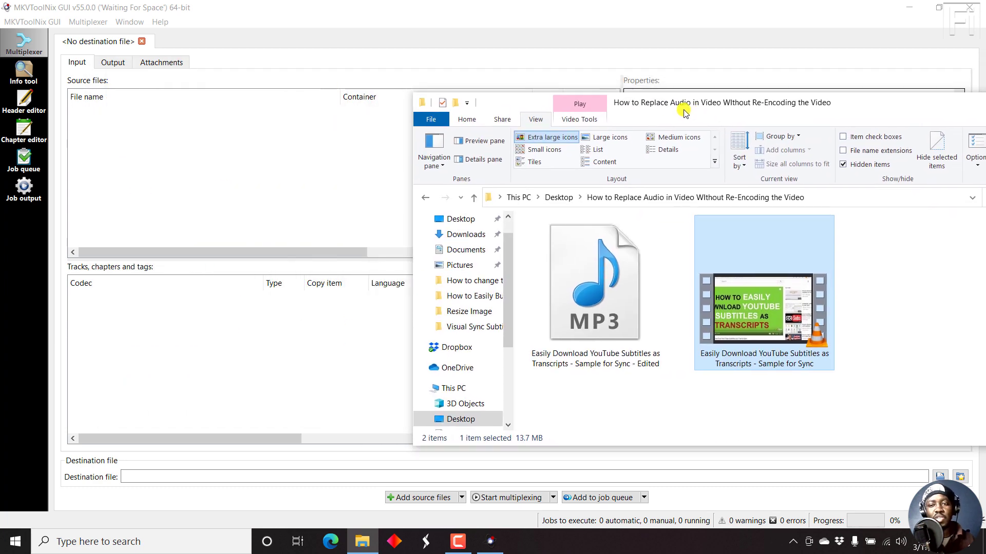
{"action": "left_click", "coordinate": [803, 391]}
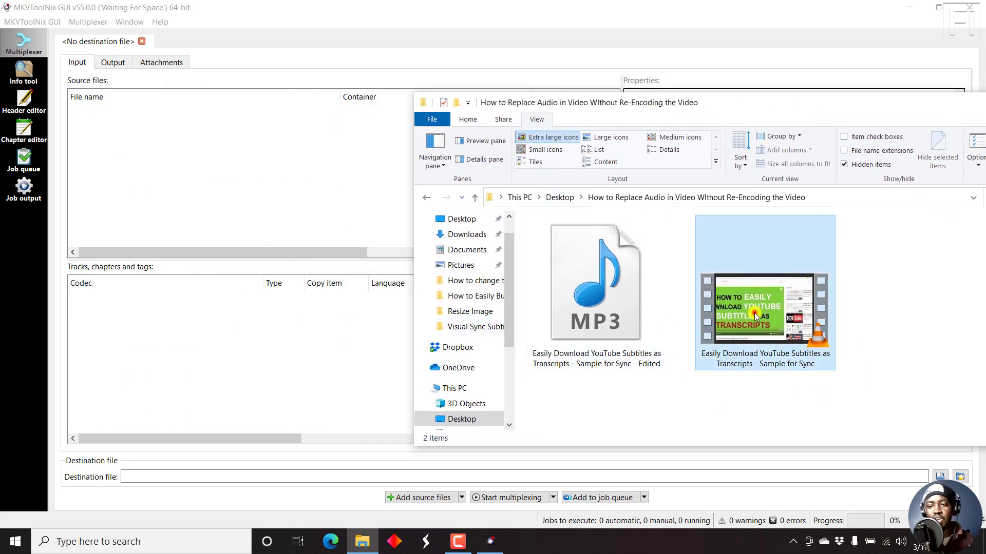
{"action": "key", "text": "Left"}
{"action": "key", "text": "ctrl+a"}
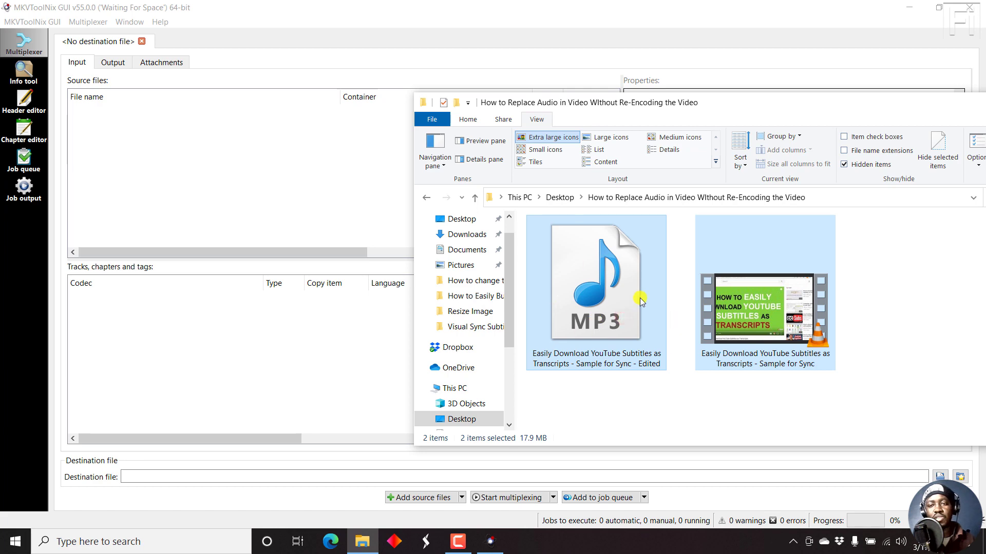
{"action": "left_click_drag", "start_coordinate": [556, 295], "coordinate": [154, 142]}
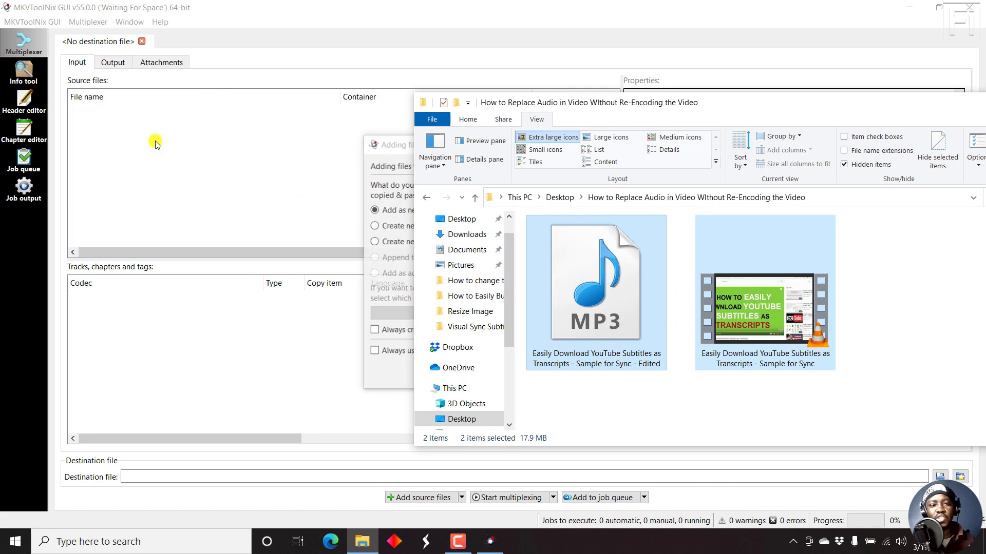
{"action": "left_click", "coordinate": [311, 4]}
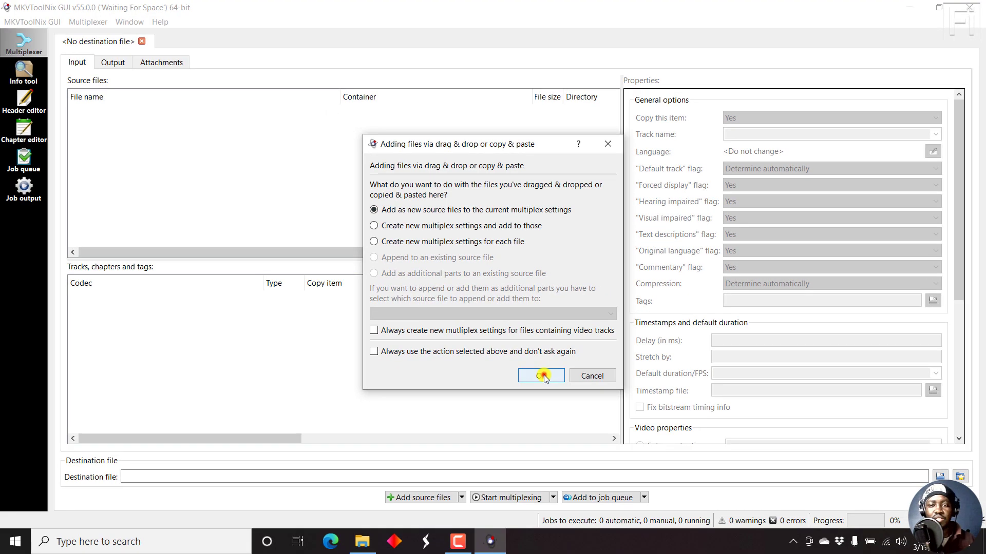
{"action": "left_click", "coordinate": [542, 376]}
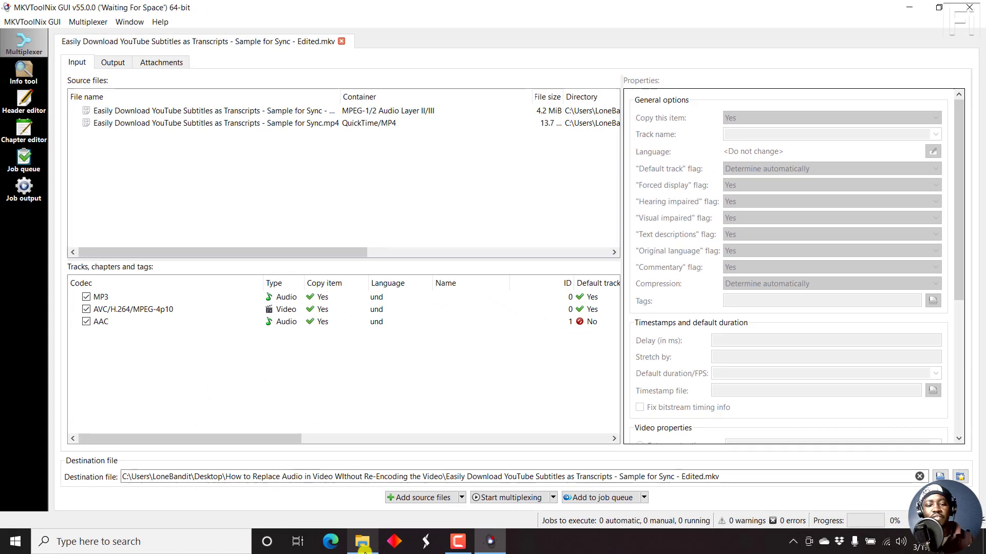
Step: Review the edited MP3 and original video files in the project folder
{"action": "key", "text": "alt+Tab"}
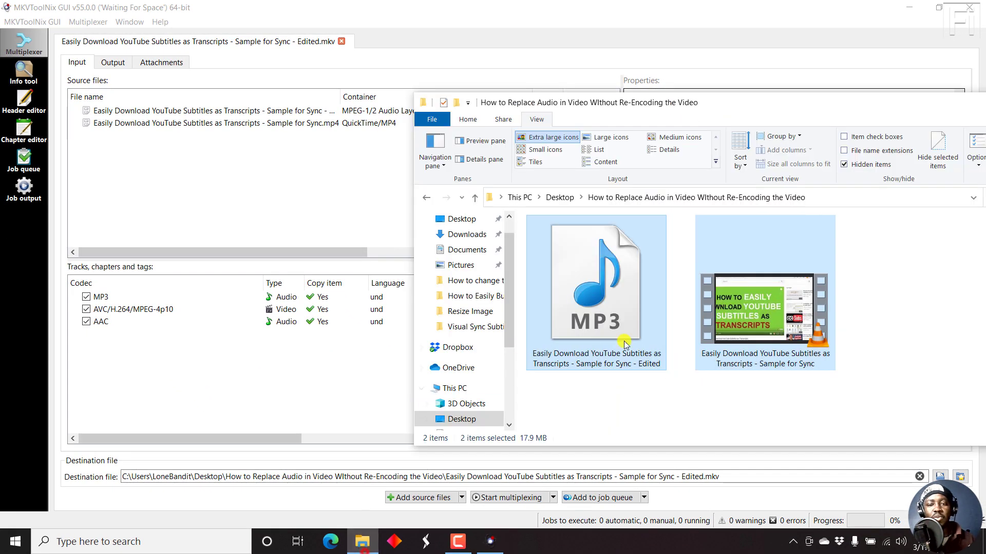
{"action": "left_click", "coordinate": [626, 398]}
{"action": "left_click", "coordinate": [611, 299]}
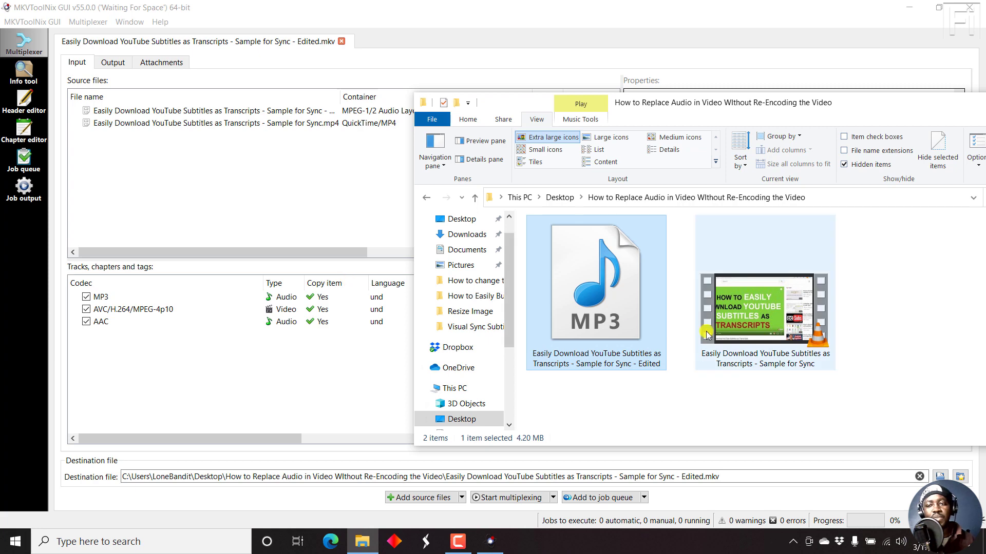
{"action": "left_click", "coordinate": [759, 330]}
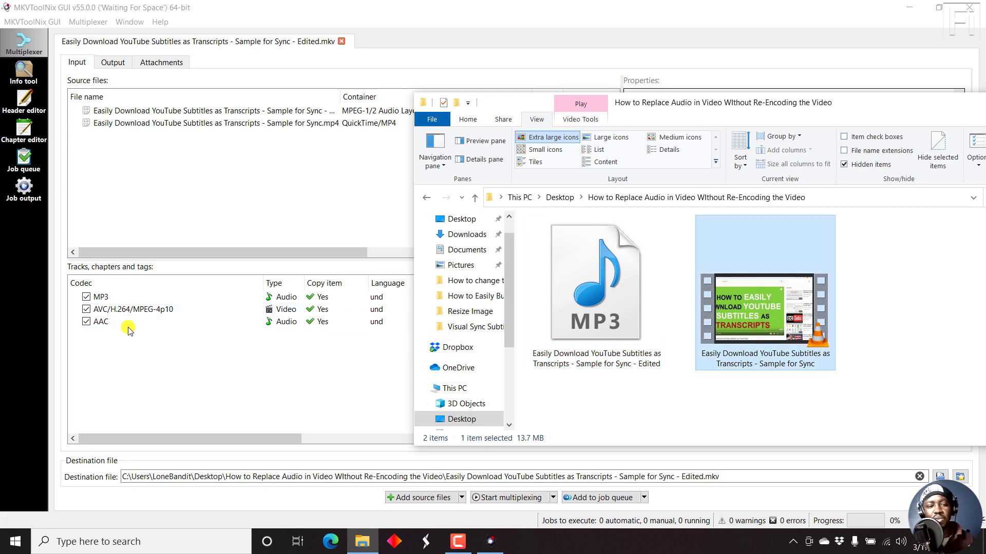
{"action": "left_click", "coordinate": [297, 4]}
Step: Widen the track list's Source file column and uncheck the original video's AAC track
{"action": "left_click_drag", "start_coordinate": [269, 438], "coordinate": [471, 441]}
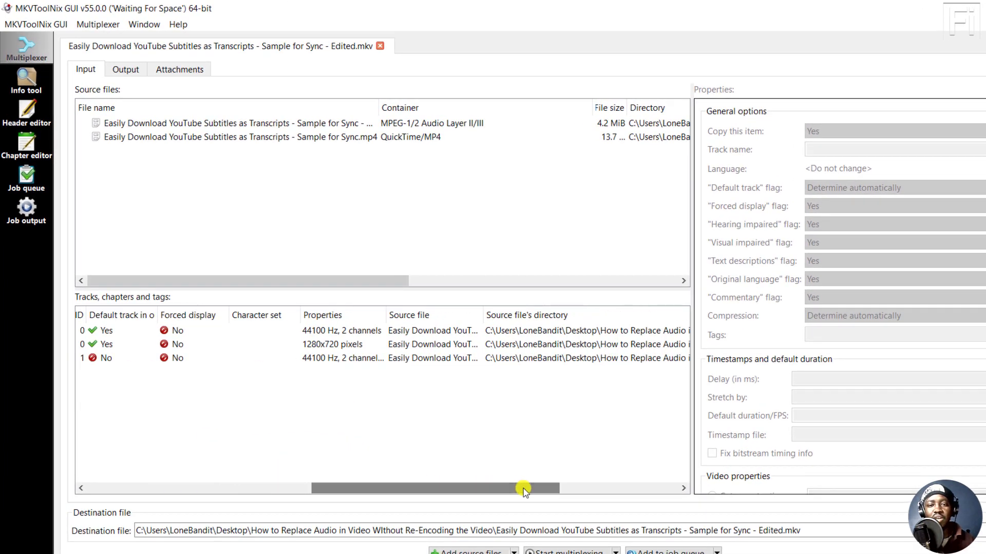
{"action": "left_click_drag", "start_coordinate": [523, 489], "coordinate": [524, 489]}
{"action": "left_click_drag", "start_coordinate": [484, 312], "coordinate": [648, 313]}
{"action": "left_click_drag", "start_coordinate": [491, 487], "coordinate": [561, 492]}
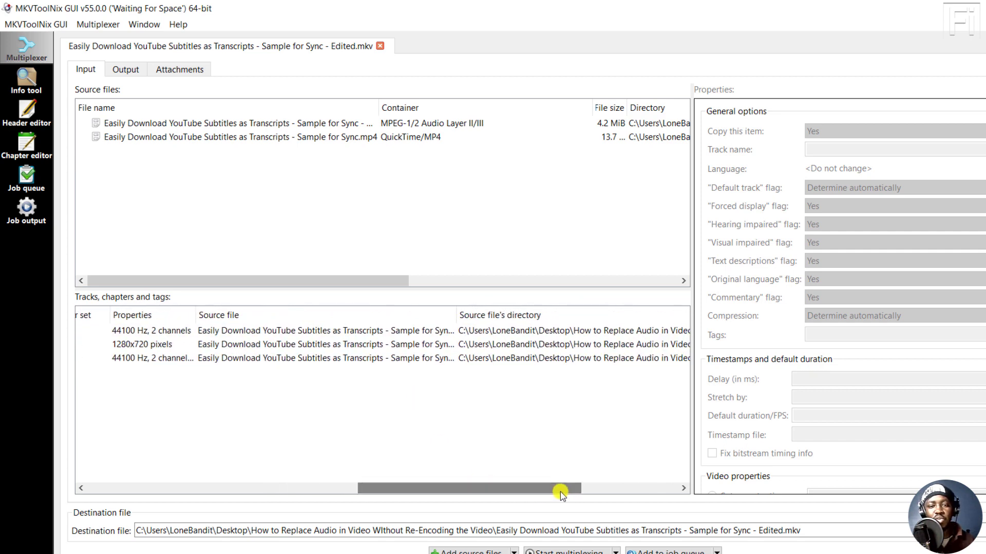
{"action": "left_click_drag", "start_coordinate": [456, 311], "coordinate": [580, 302]}
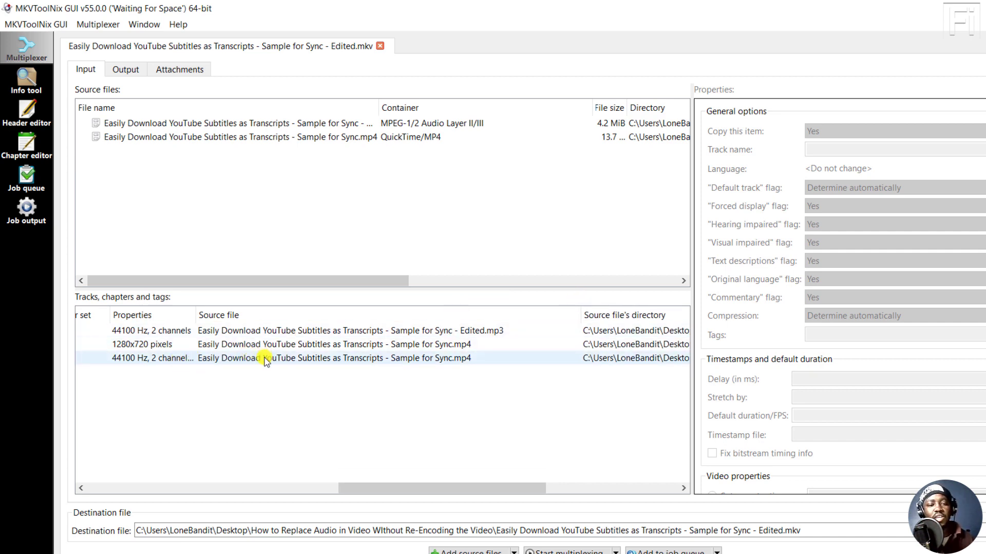
{"action": "left_click", "coordinate": [266, 359]}
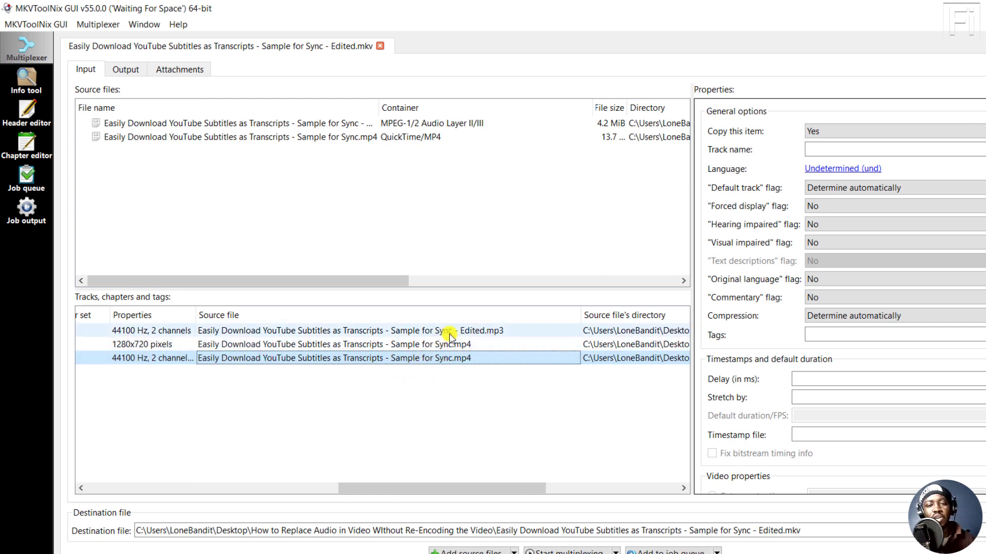
{"action": "left_click_drag", "start_coordinate": [382, 490], "coordinate": [69, 502]}
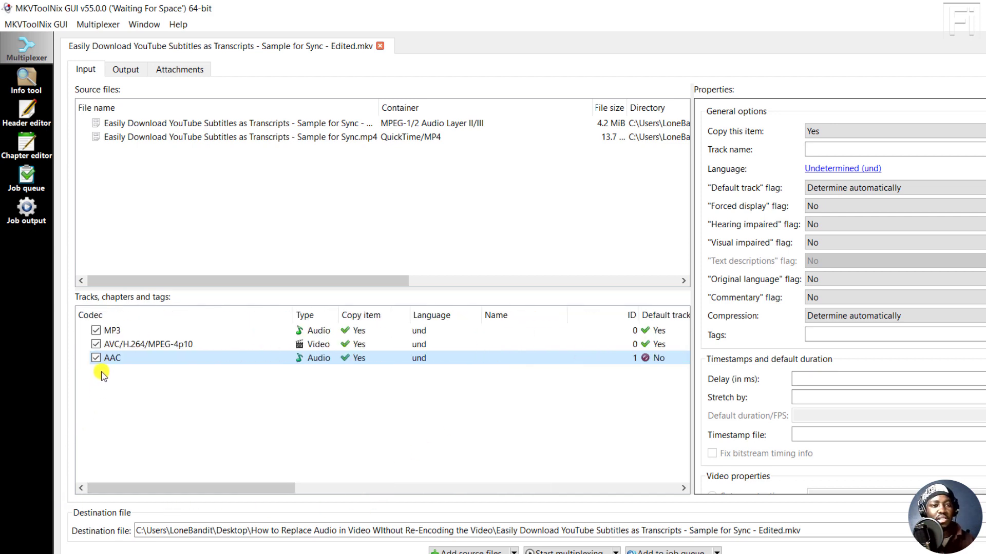
{"action": "left_click", "coordinate": [96, 358]}
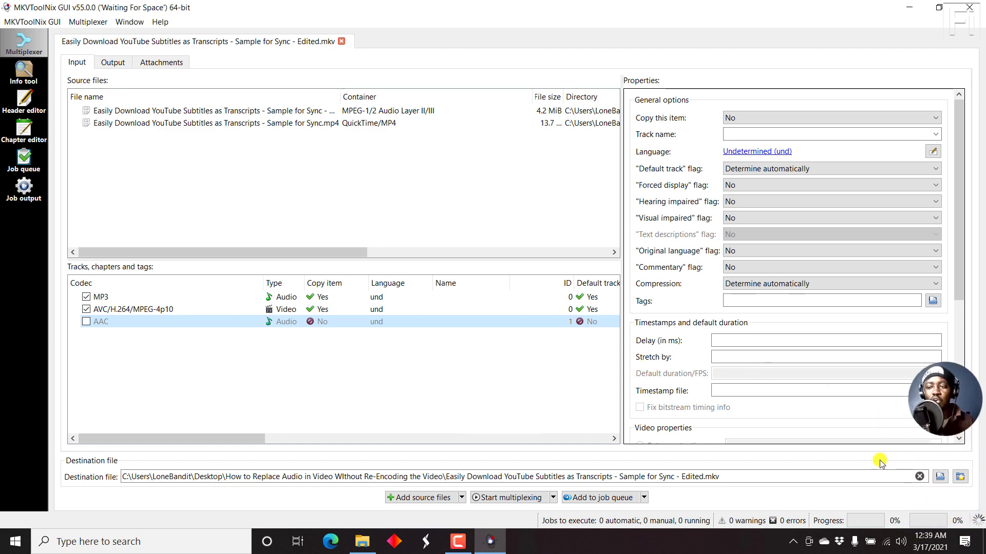
Step: Rename the destination file to Edited.mp4, with Save as type set to All files
{"action": "left_click", "coordinate": [941, 477]}
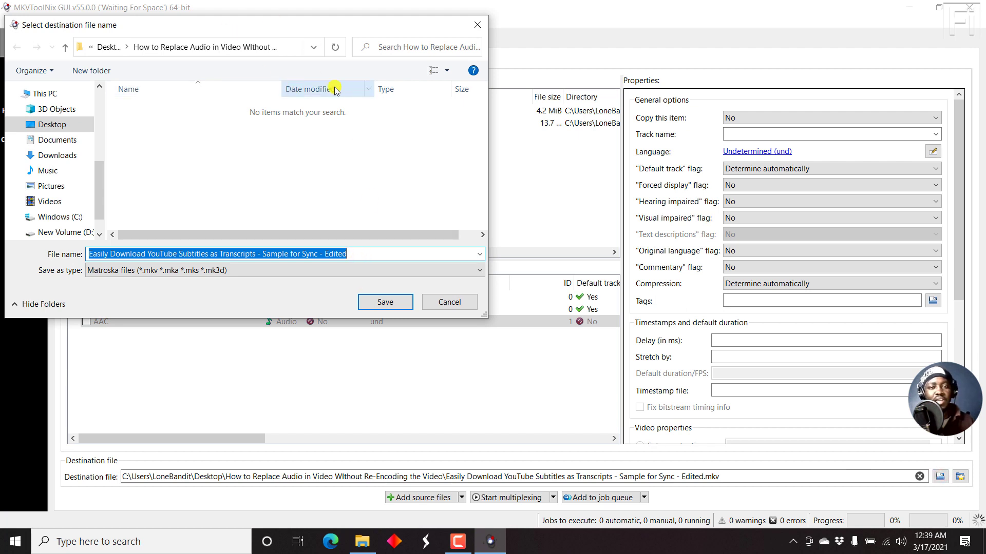
{"action": "left_click", "coordinate": [366, 254]}
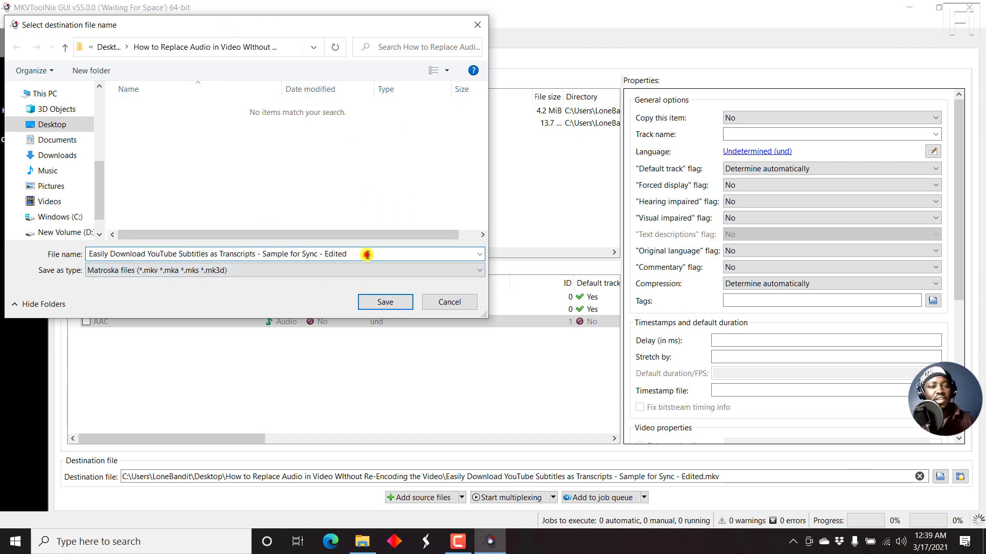
{"action": "left_click", "coordinate": [231, 270]}
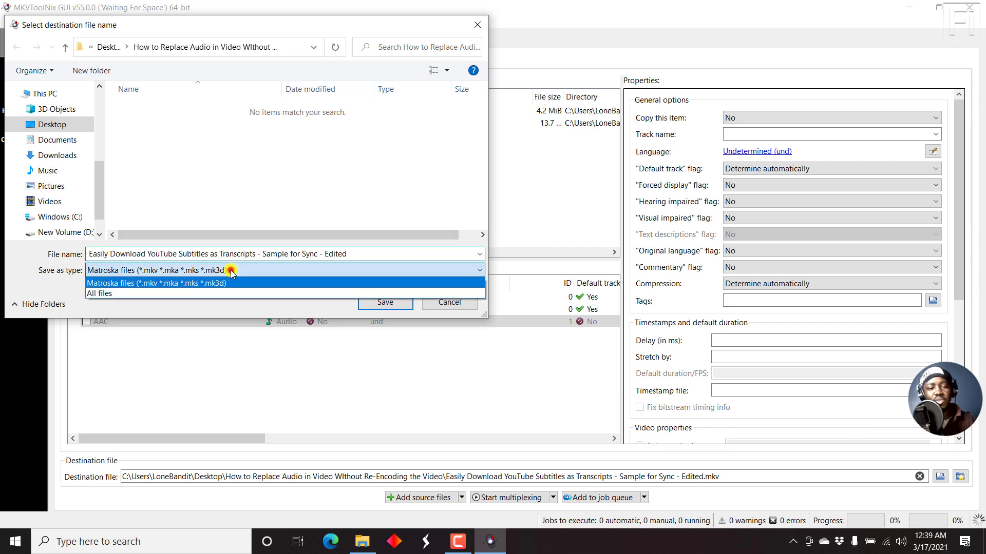
{"action": "left_click", "coordinate": [174, 288]}
{"action": "left_click", "coordinate": [401, 254]}
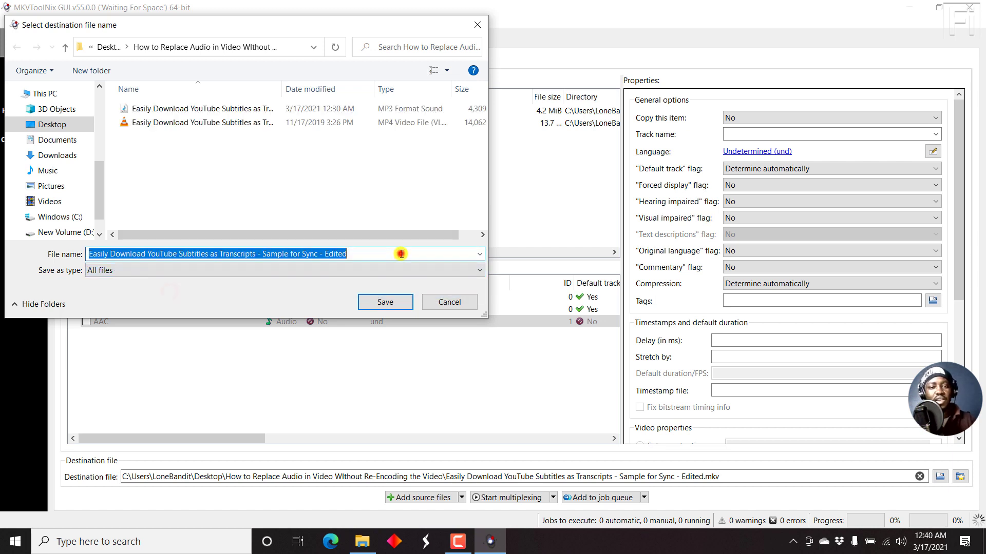
{"action": "left_click", "coordinate": [401, 254]}
{"action": "type", "text": ".mp4"}
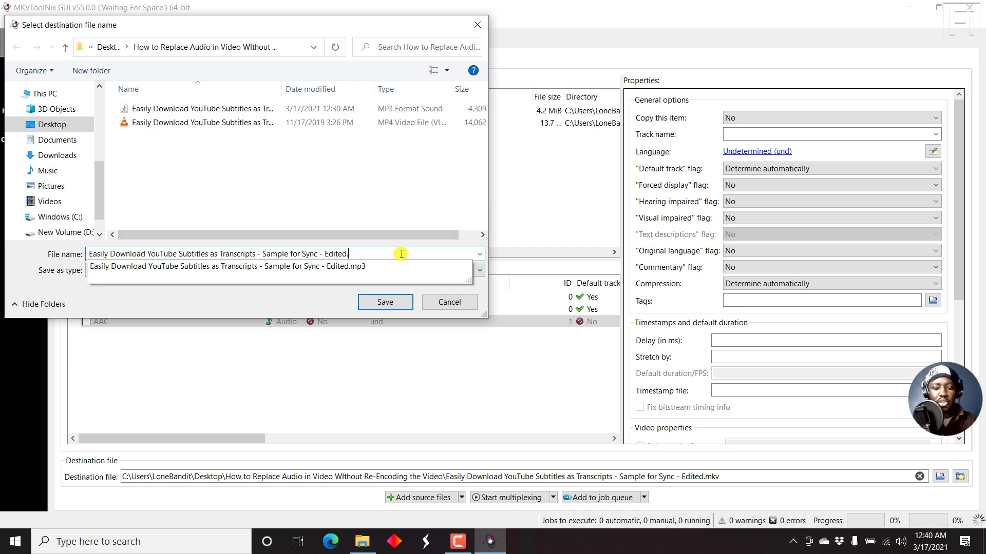
{"action": "left_click", "coordinate": [384, 303]}
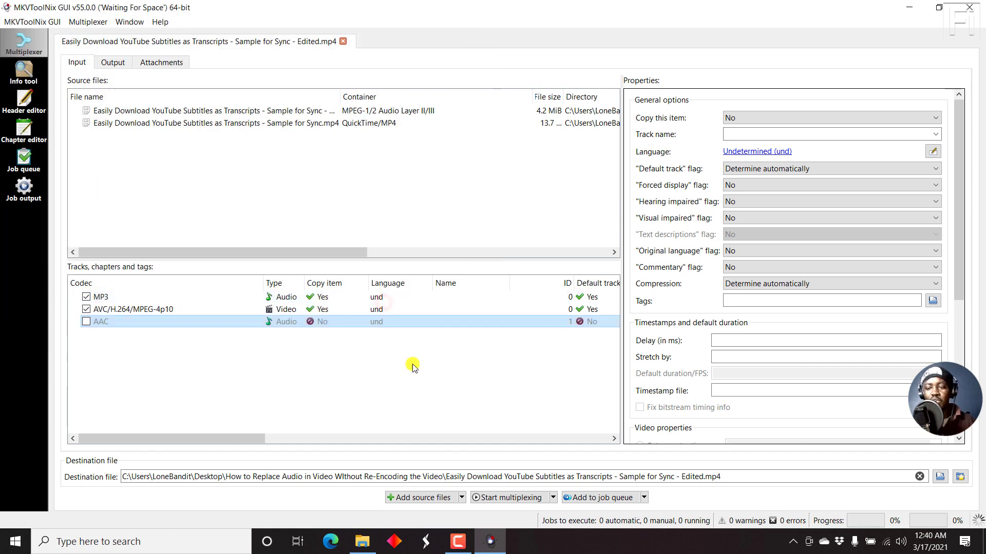
Step: Start multiplexing and select the resulting 15.1 MB Edited.mp4 in the project folder
{"action": "left_click", "coordinate": [516, 498]}
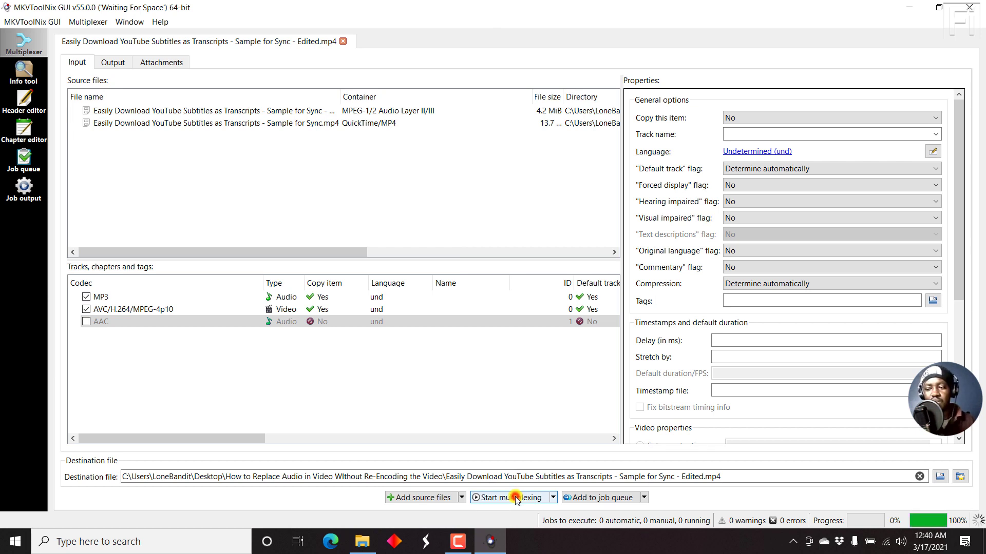
{"action": "left_click", "coordinate": [375, 548]}
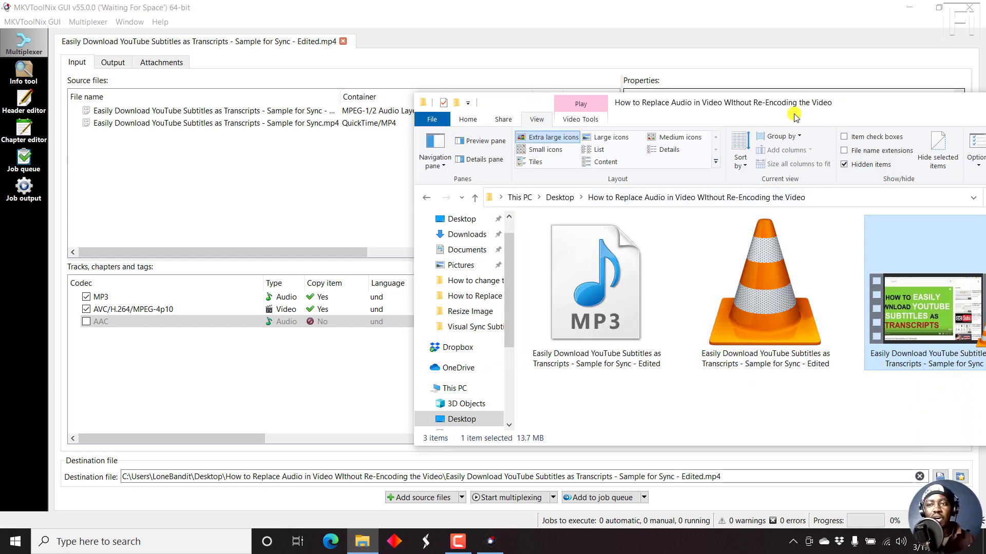
{"action": "left_click_drag", "start_coordinate": [670, 106], "coordinate": [387, 98]}
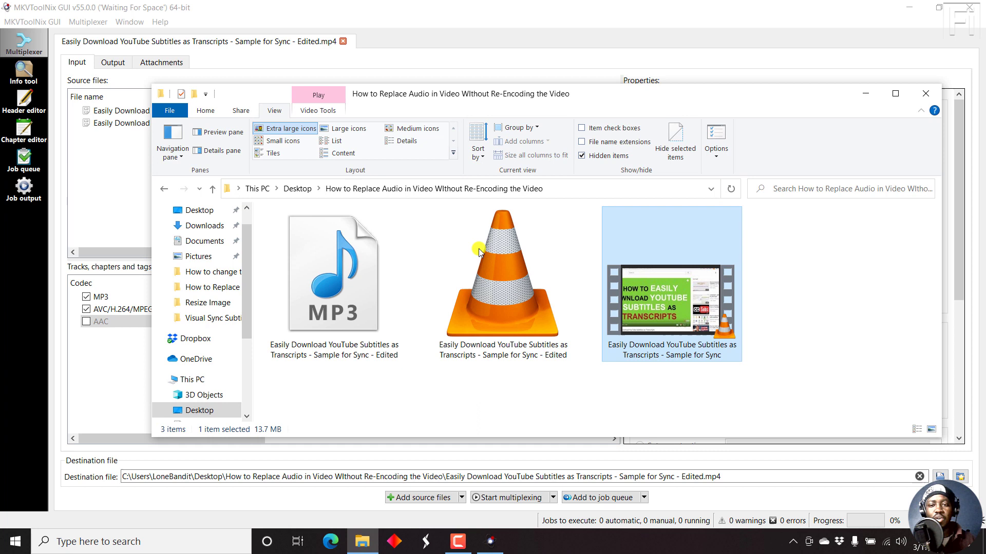
{"action": "left_click", "coordinate": [500, 318]}
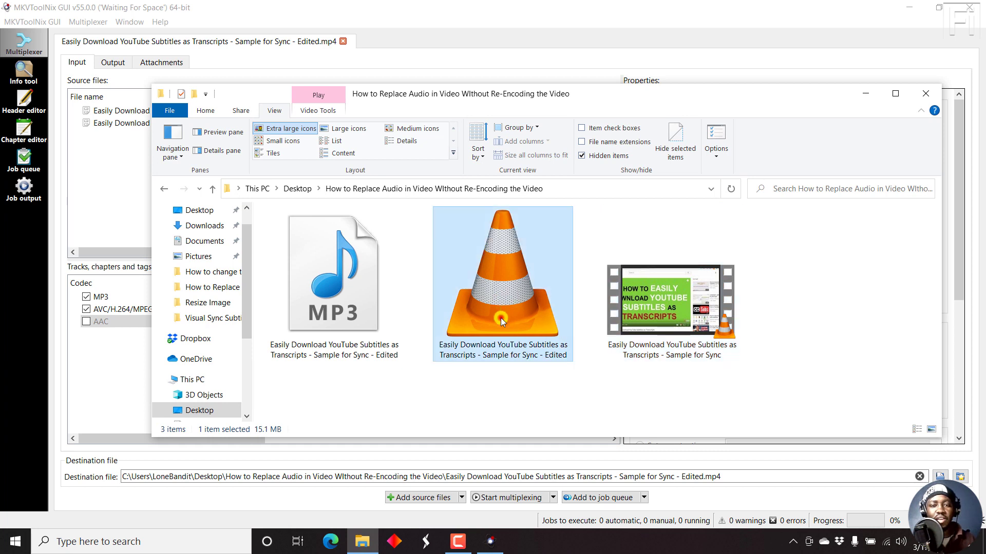
{"action": "left_click", "coordinate": [543, 400]}
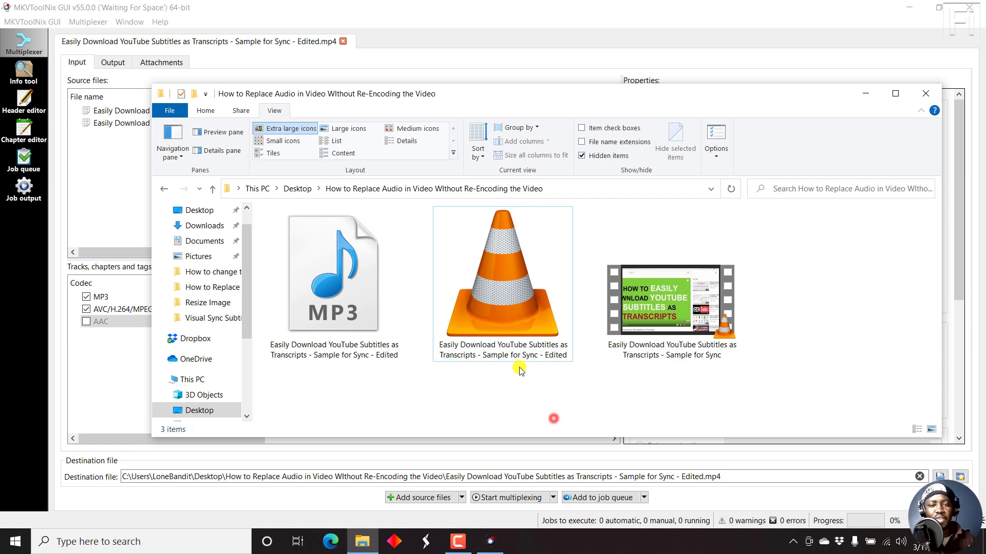
{"action": "left_click", "coordinate": [507, 302]}
Step: Open Edited.mp4 in VLC media player, pause playback, and close VLC
{"action": "right_click", "coordinate": [507, 303]}
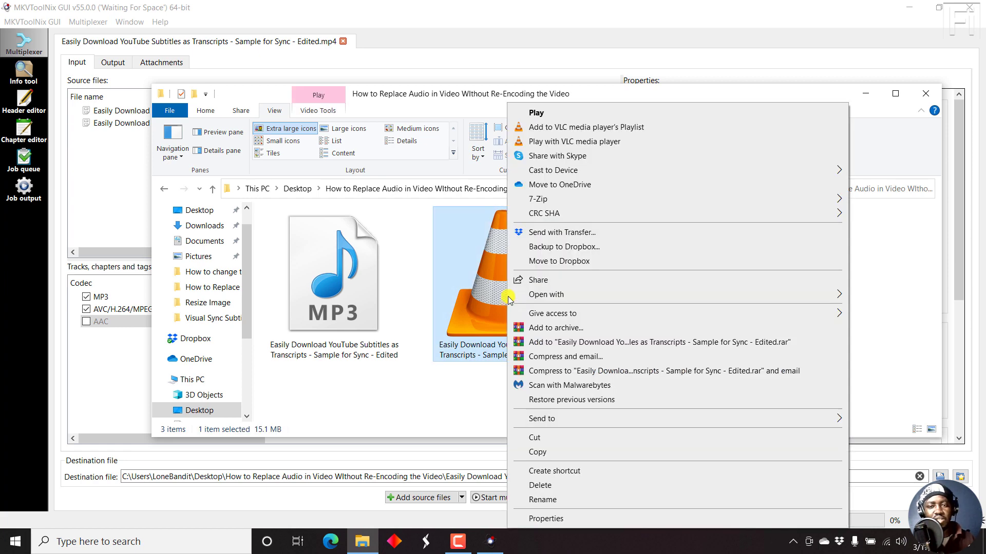
{"action": "left_click", "coordinate": [570, 295]}
{"action": "left_click", "coordinate": [403, 353]}
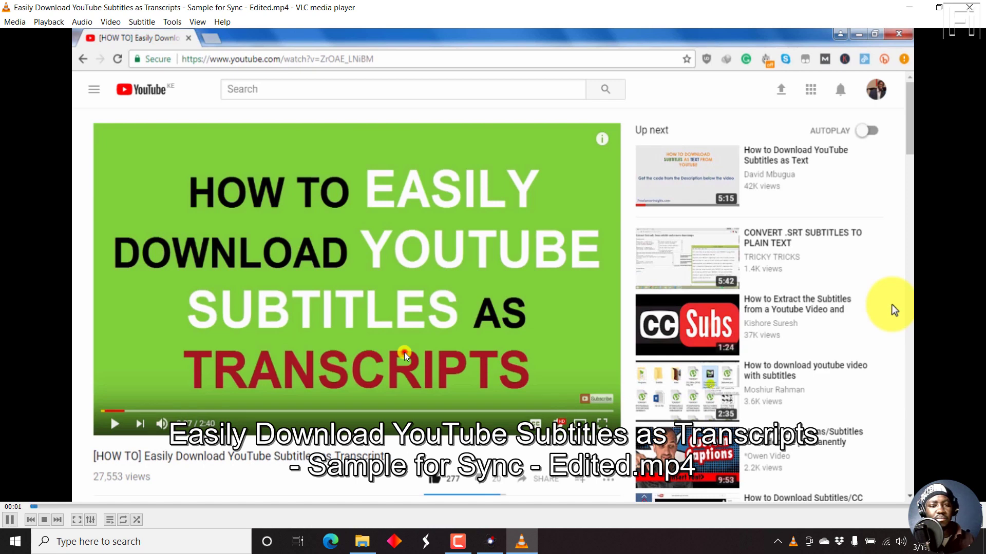
{"action": "key", "text": "space"}
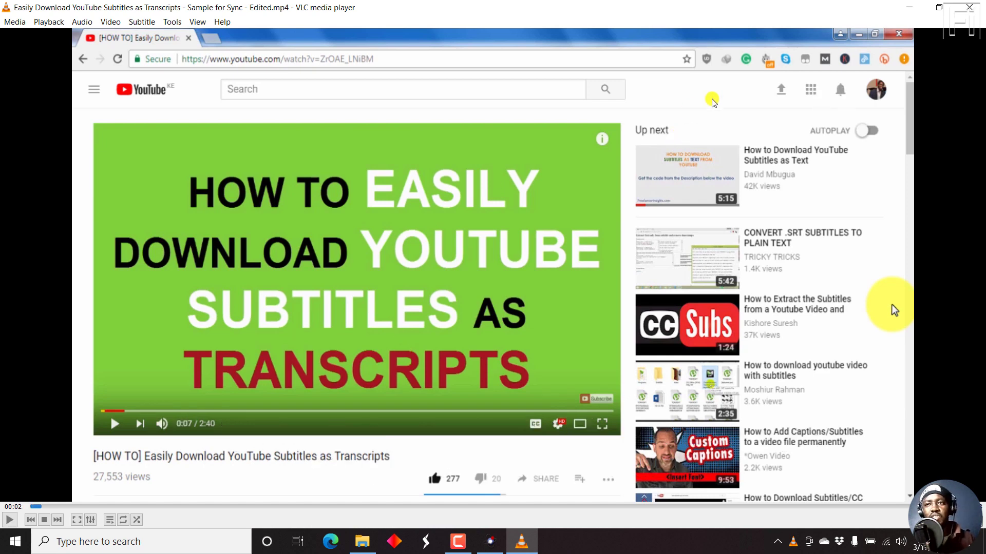
{"action": "left_click", "coordinate": [976, 8]}
{"action": "left_click", "coordinate": [614, 394]}
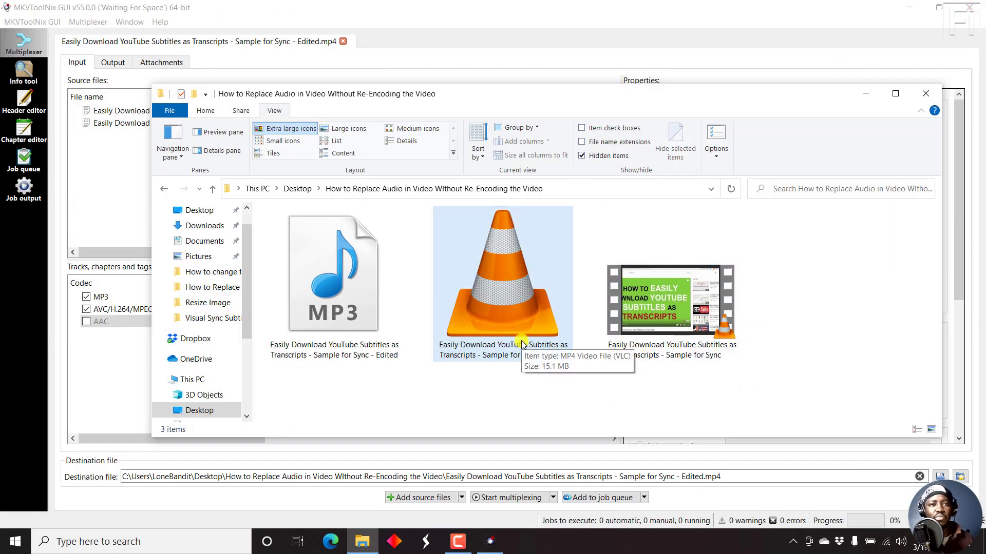
Step: Return to the MKVToolNix multiplexer holding the Edited.mp4 job
{"action": "left_click", "coordinate": [403, 20]}
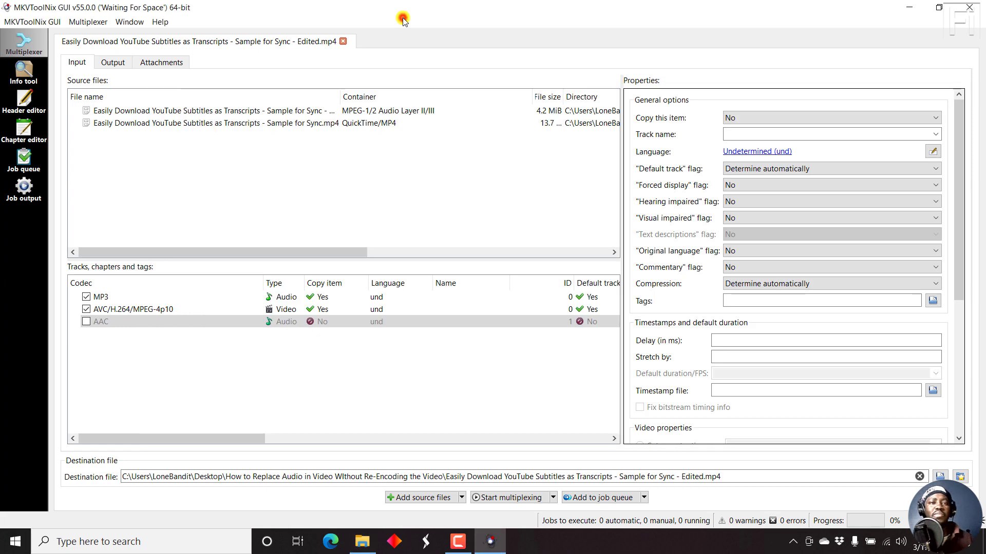